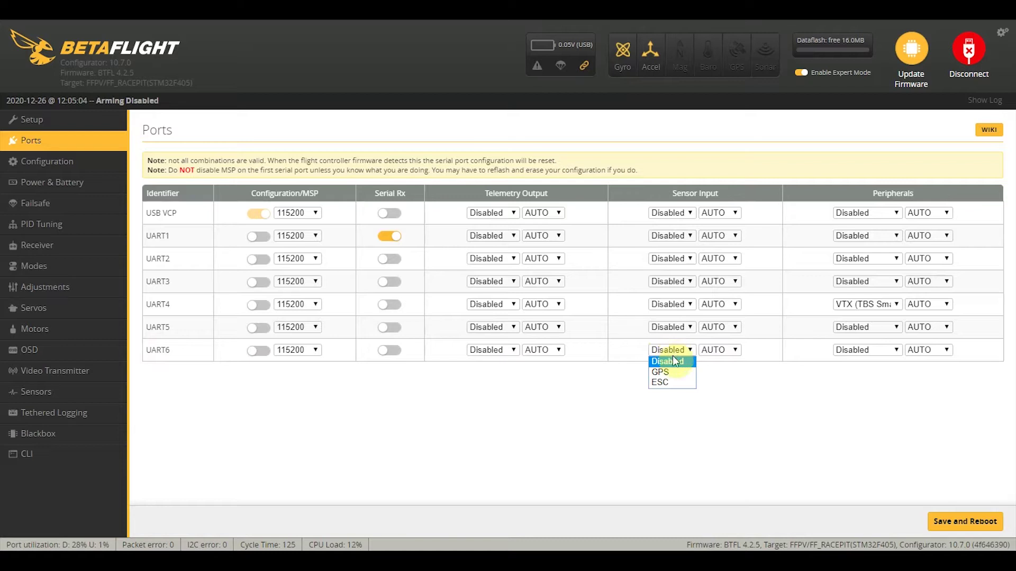
Save the port settings with a reboot, and enable GPS with the UBLOX protocol in the configuration
left_click(959, 522)
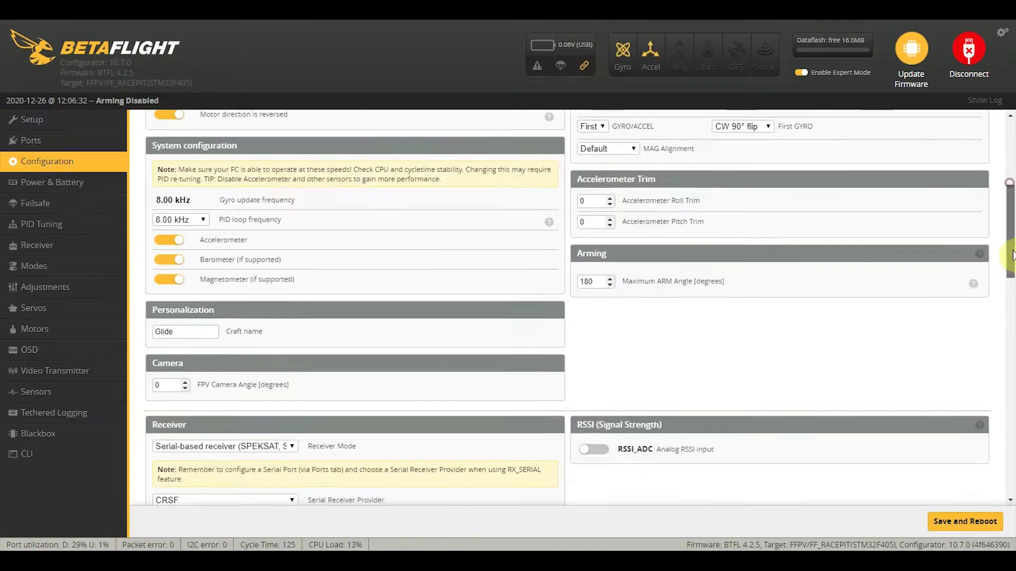
scroll(1012, 341, "down", 8)
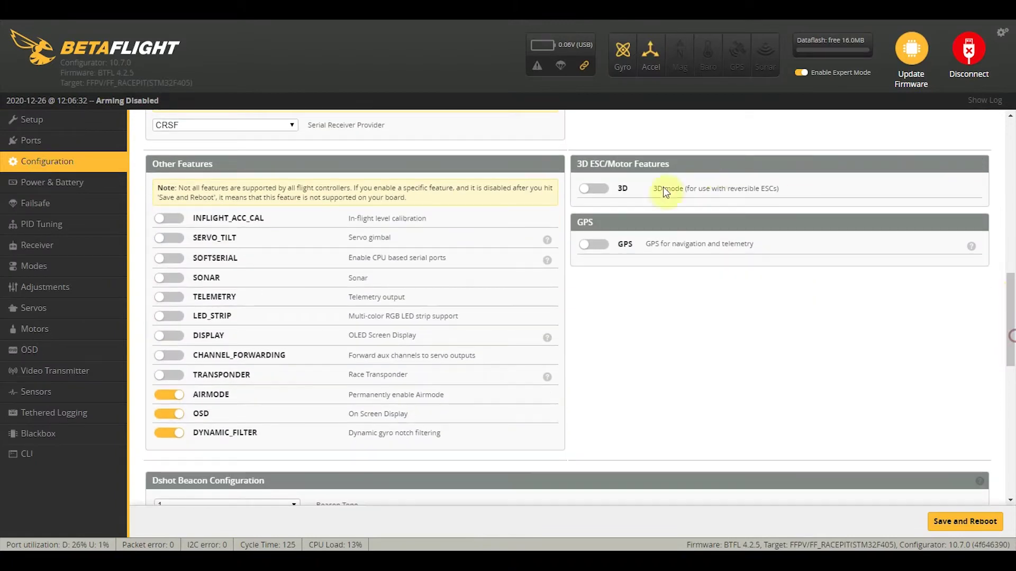
left_click(589, 244)
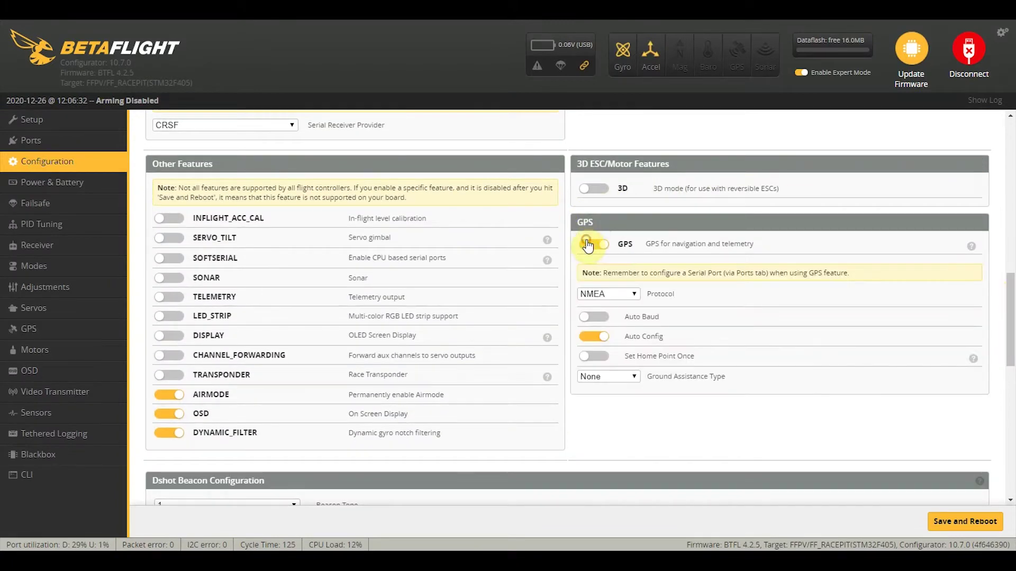
left_click(632, 294)
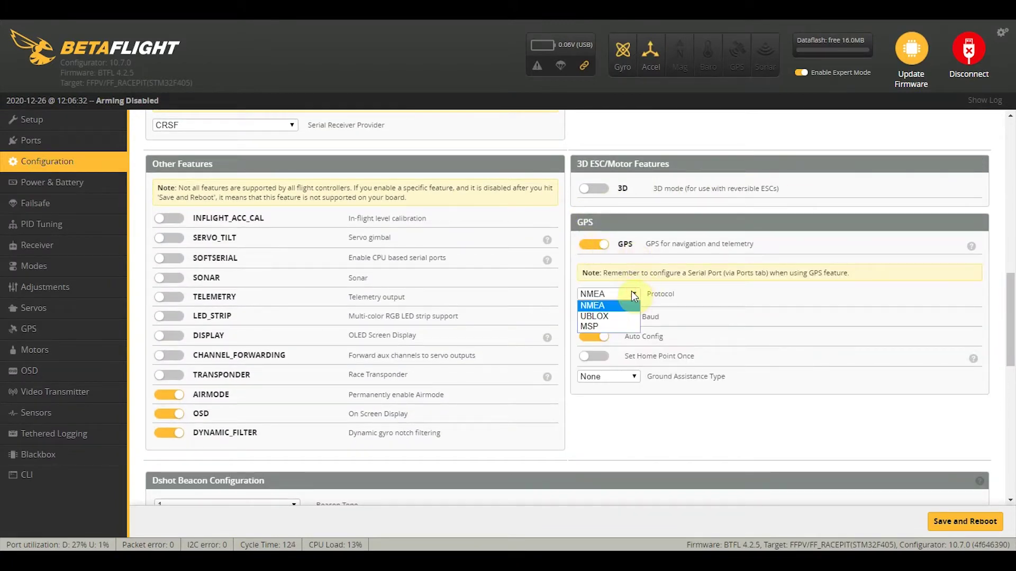
left_click(605, 316)
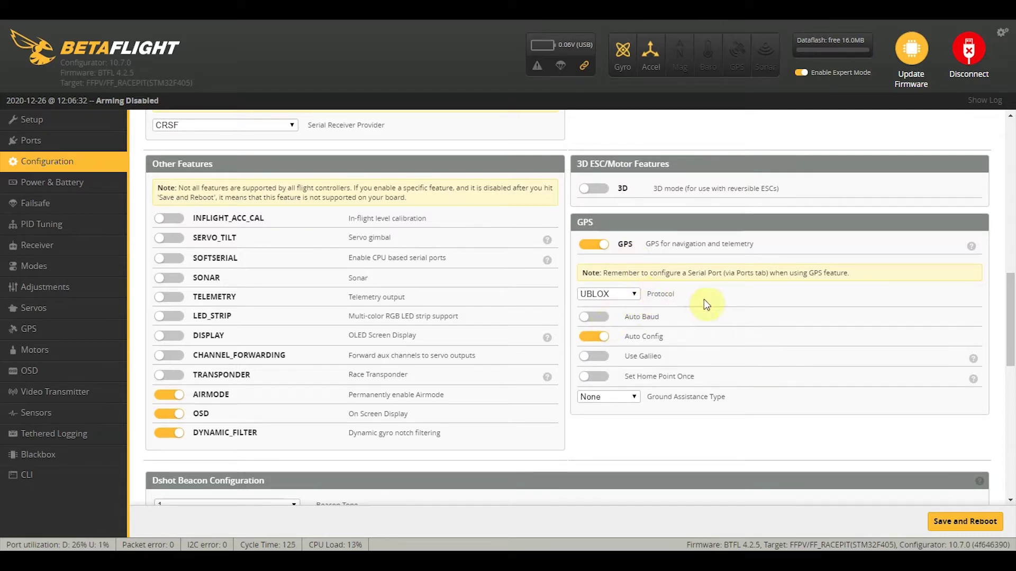
Enable Set Home Point Once, set the ground assistance type to Auto-detect, and save the configuration with a reboot
left_click(592, 377)
left_click(635, 398)
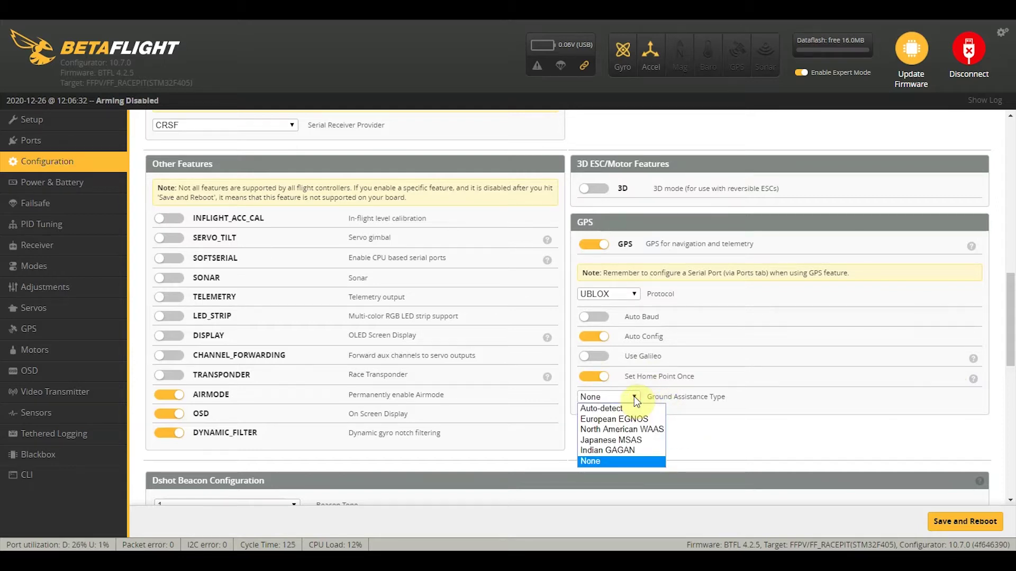
left_click(601, 408)
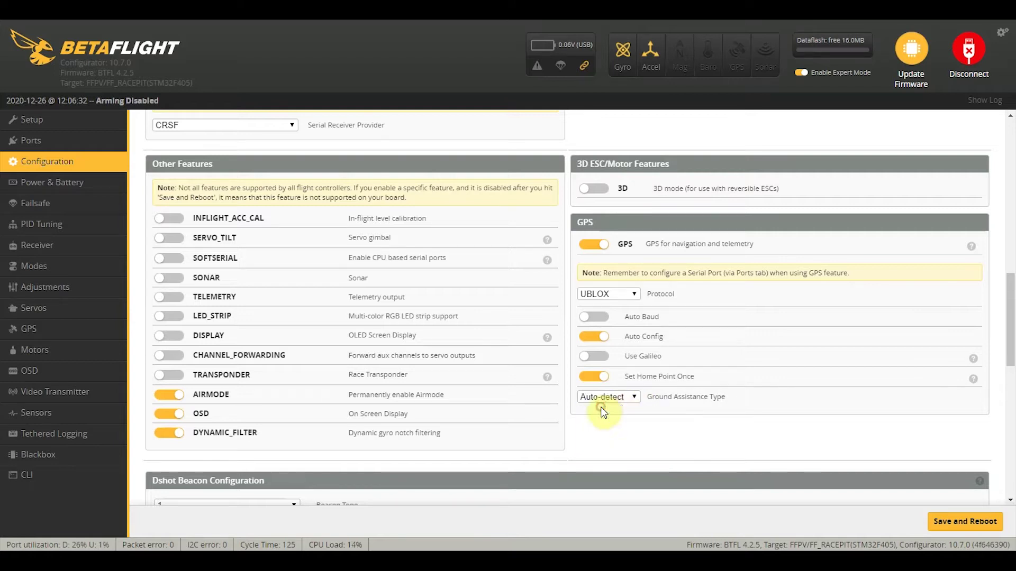
left_click(636, 399)
left_click(722, 423)
left_click(603, 319)
left_click(604, 320)
left_click(691, 456)
left_click(947, 521)
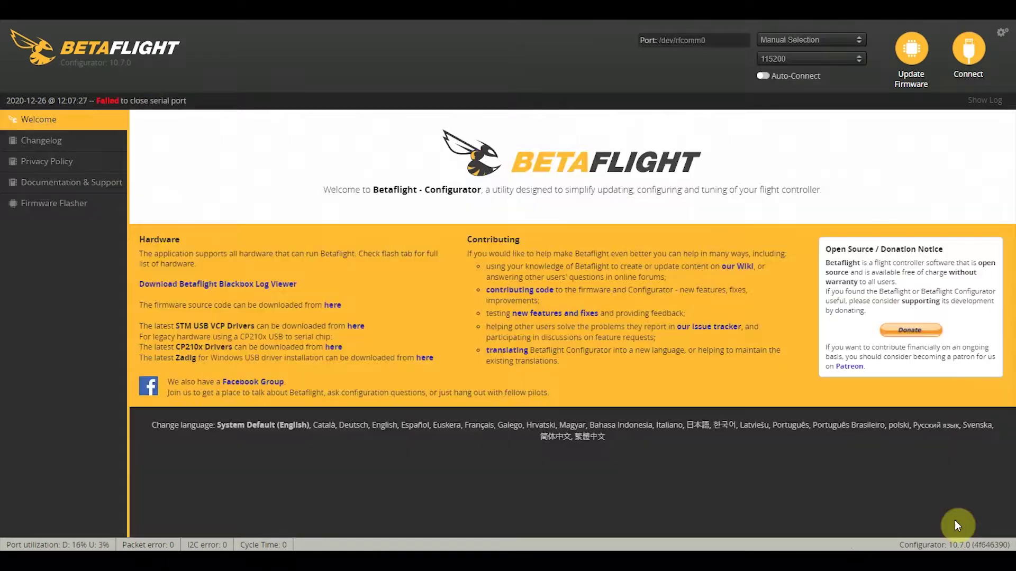
Open the GPS page to check the 3D fix and satellite signals, and toggle Expert Mode off and back on
left_click(29, 328)
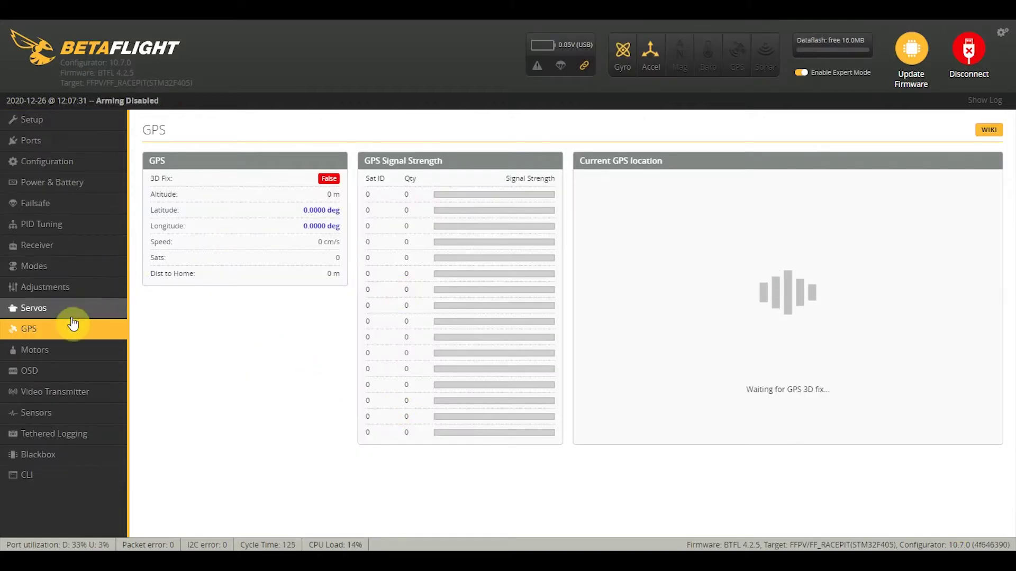
left_click(801, 73)
left_click(801, 73)
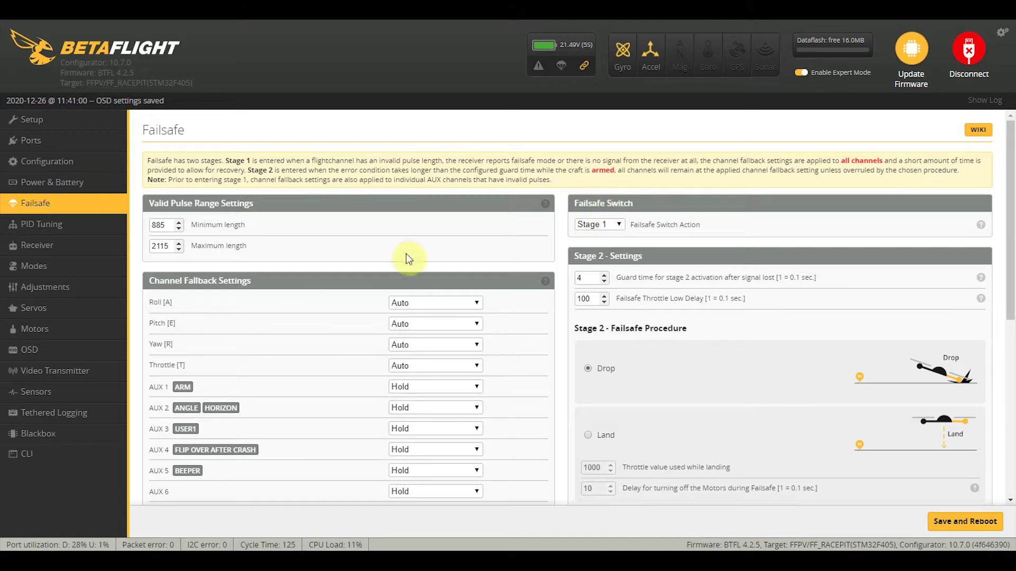
Examine the failsafe channel fallback settings and the Stage 2 procedure options, including the GPS Rescue parameters
scroll(320, 283, "down", 2)
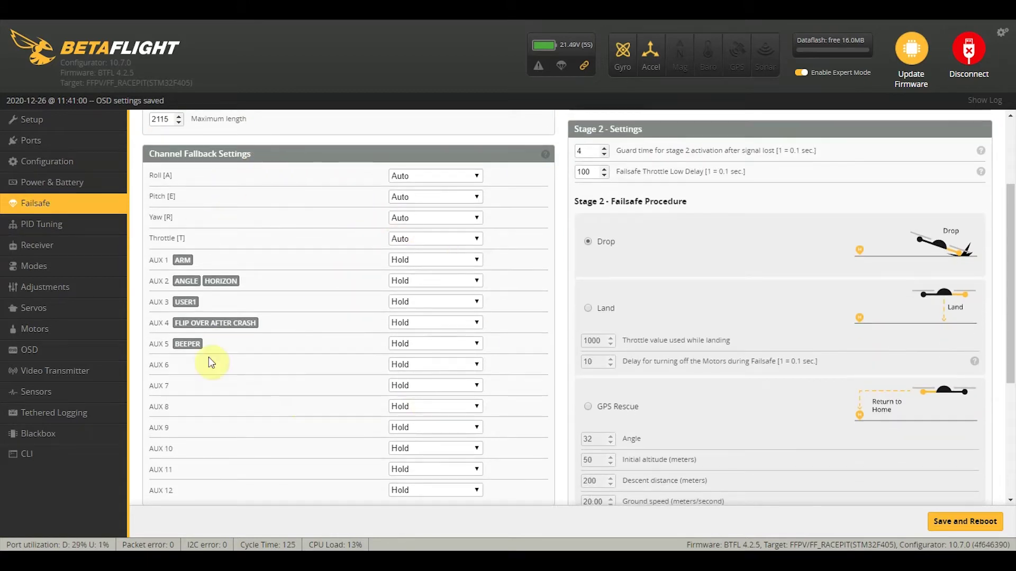
mouse_move(412, 263)
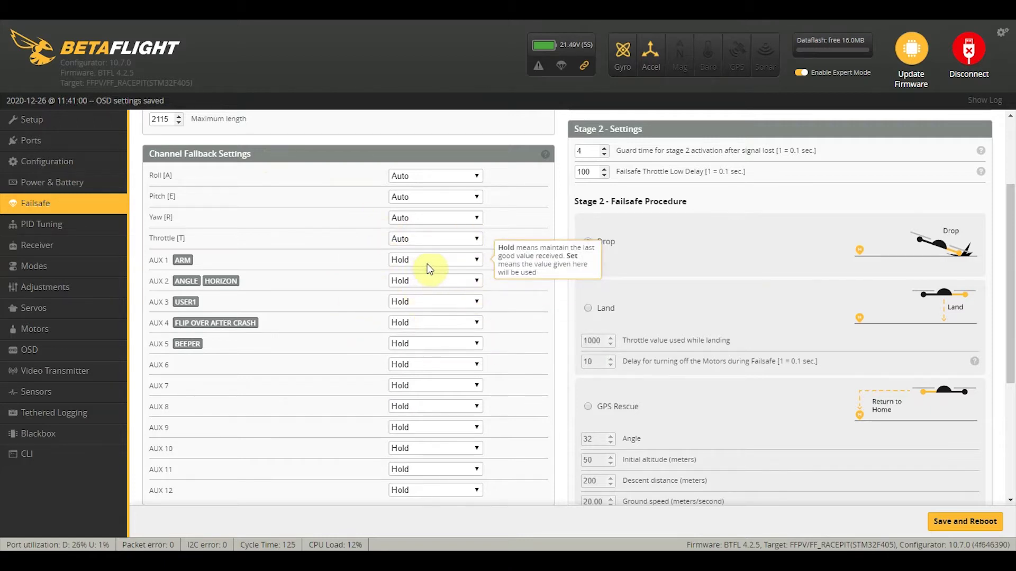
left_click(427, 264)
left_click(427, 263)
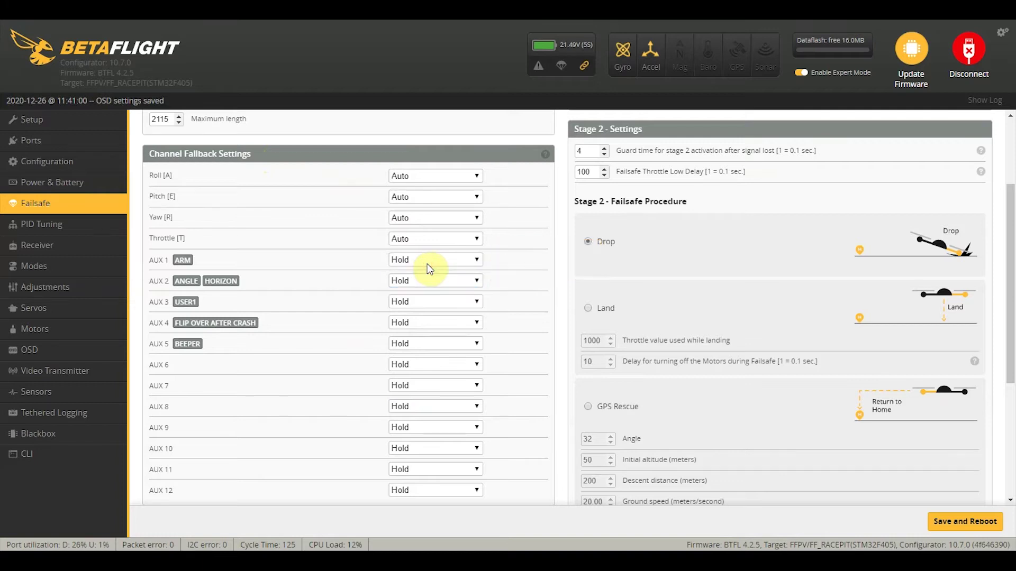
left_click(429, 269)
left_click(428, 267)
scroll(739, 270, "up", 3)
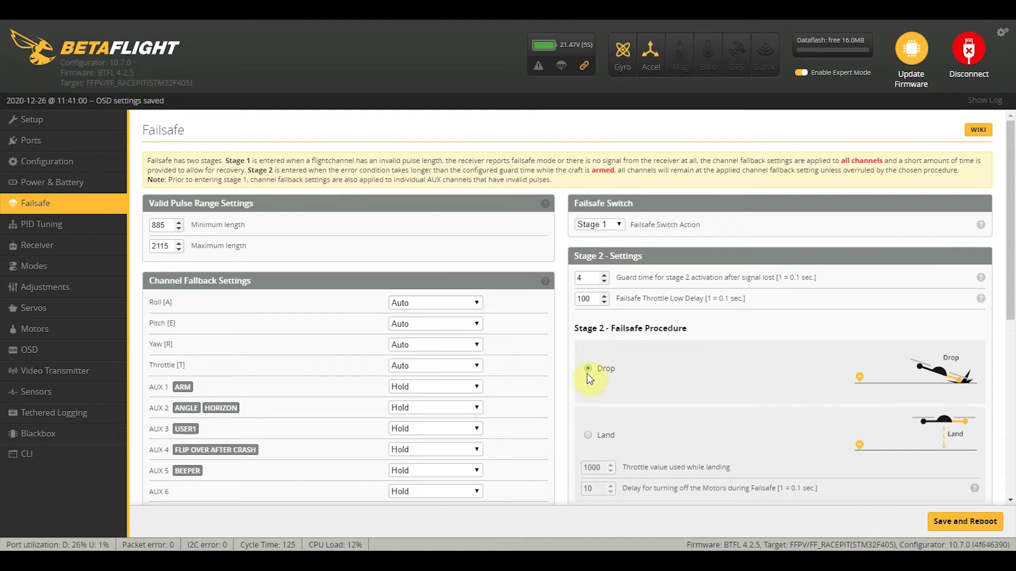
scroll(574, 376, "down", 1)
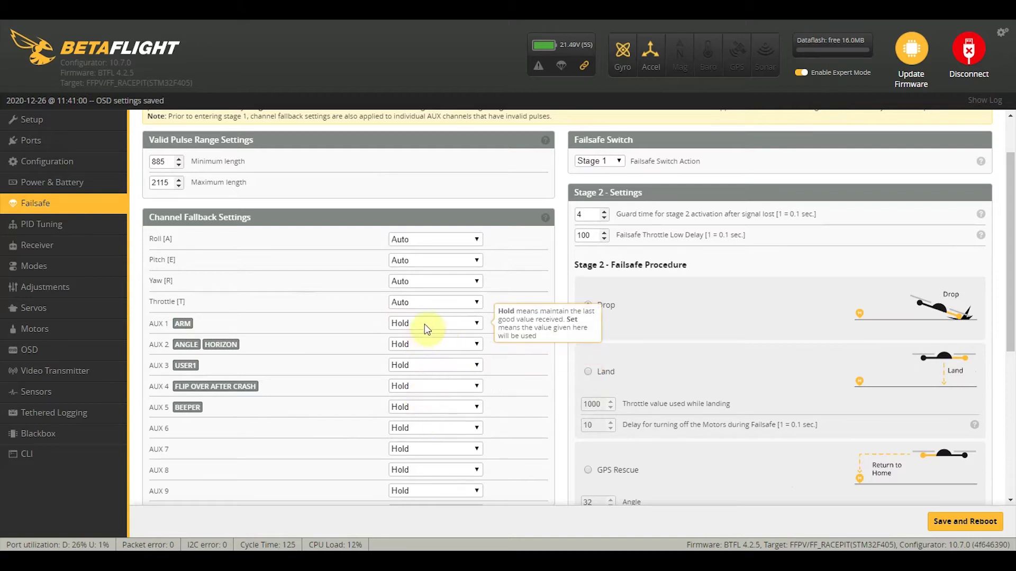
scroll(626, 277, "down", 4)
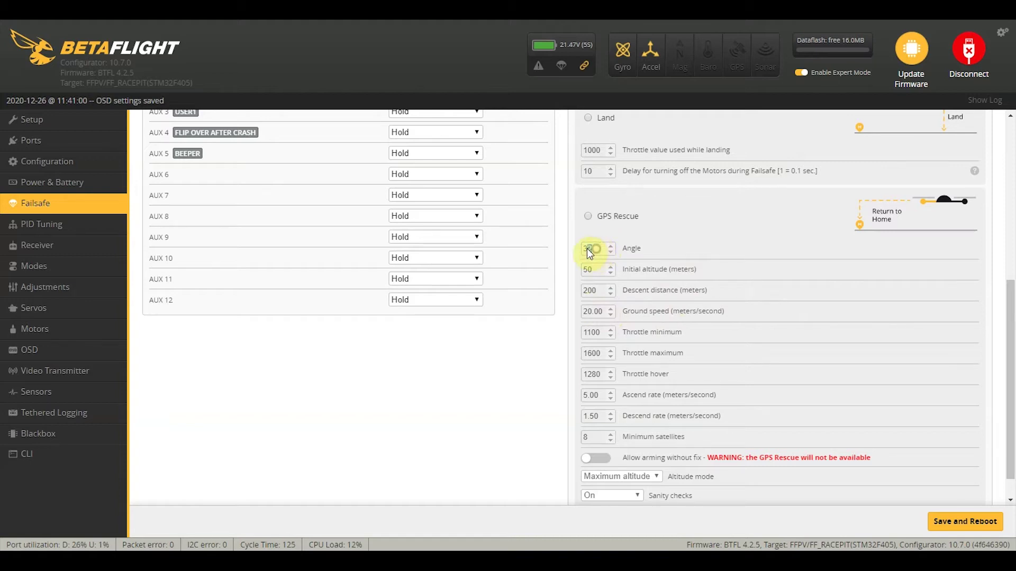
scroll(593, 252, "up", 2)
scroll(608, 251, "down", 1)
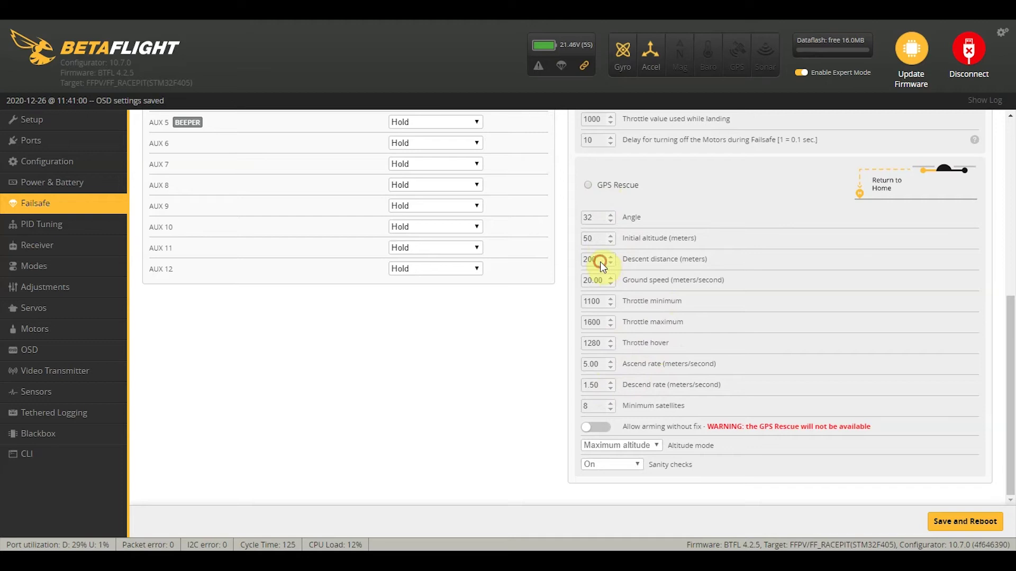
Select GPS Rescue as the Stage 2 failsafe procedure and set its descent distance to 50 meters
double_click(589, 186)
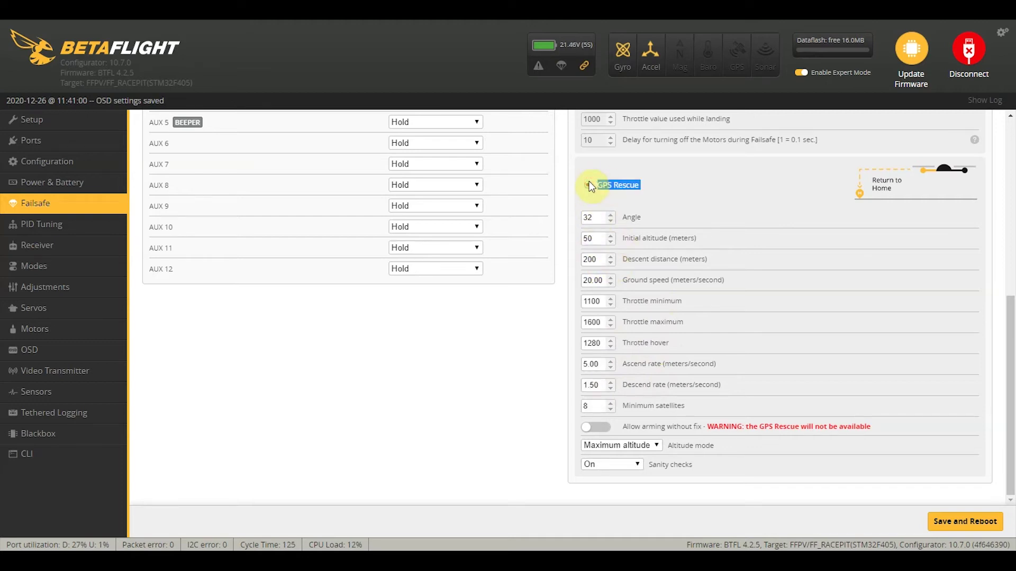
left_click(611, 263)
left_click(612, 263)
left_click(611, 263)
left_click(611, 263)
left_click(611, 263)
left_click(611, 263)
left_click(611, 263)
double_click(595, 259)
type("5")
Set the GPS Rescue descend rate to 2.00 meters/second and the minimum satellites to 6
double_click(611, 384)
left_click_drag(594, 390, 561, 384)
type("2.00")
double_click(602, 406)
type("6")
Allow arming without a GPS fix, keep the Maximum altitude mode, and save the failsafe settings with a reboot
left_click(595, 429)
left_click(597, 407)
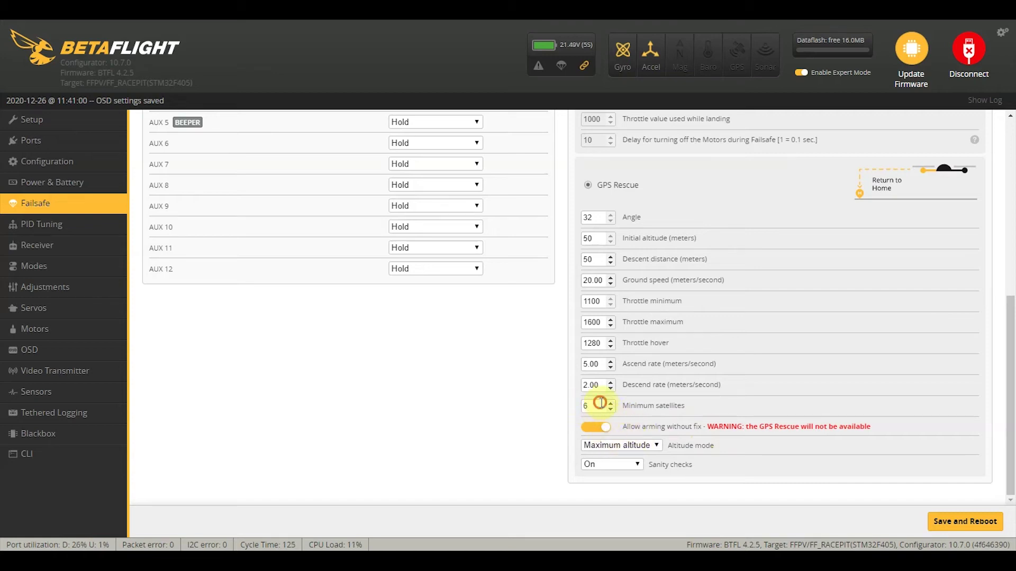
left_click(655, 447)
left_click(655, 448)
left_click(959, 523)
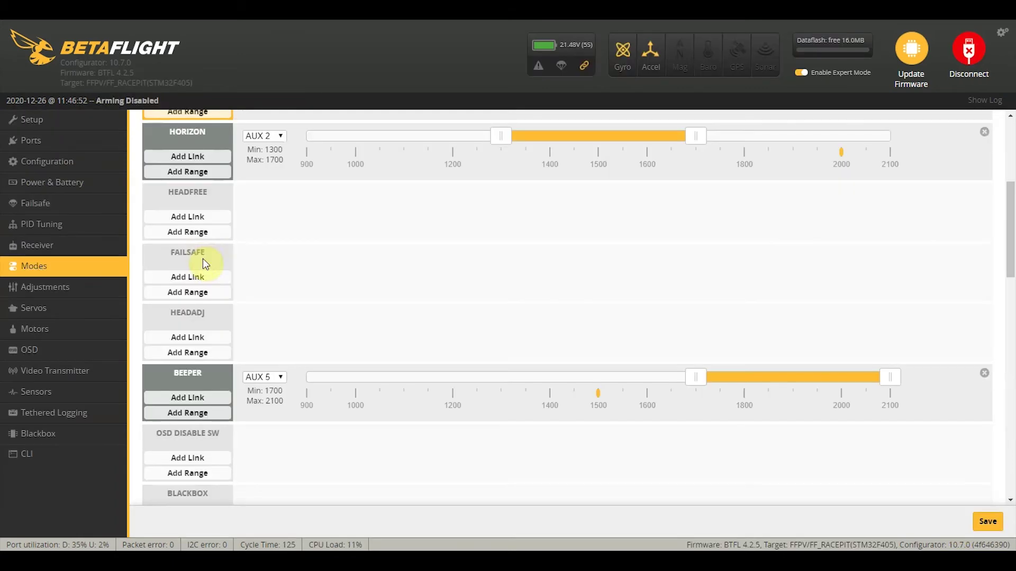
Look through the modes list to examine which AUX channels and ranges are assigned, including the FAILSAFE mode
scroll(219, 277, "down", 4)
scroll(251, 333, "down", 7)
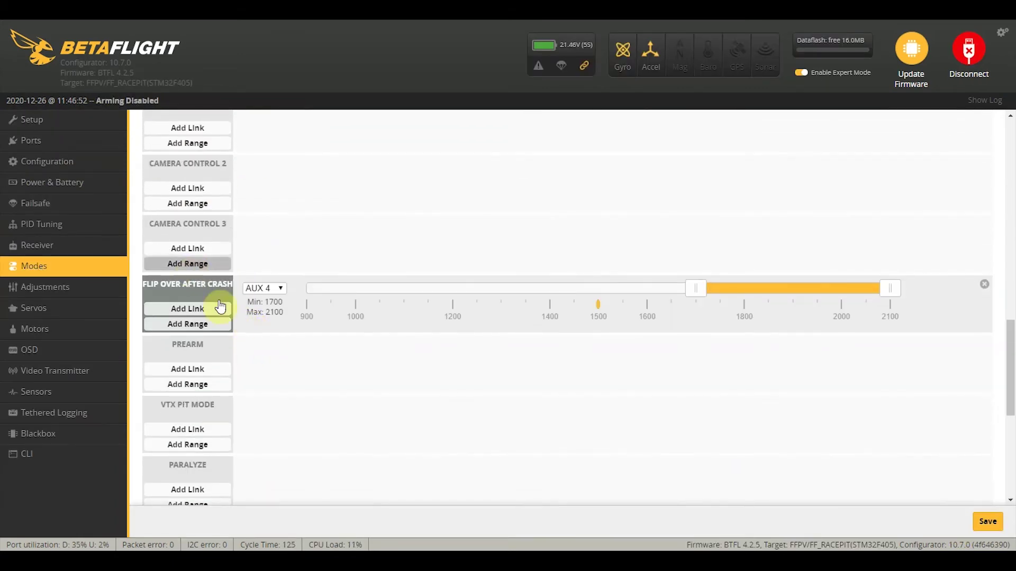
scroll(259, 338, "down", 4)
scroll(284, 402, "up", 8)
scroll(285, 402, "up", 6)
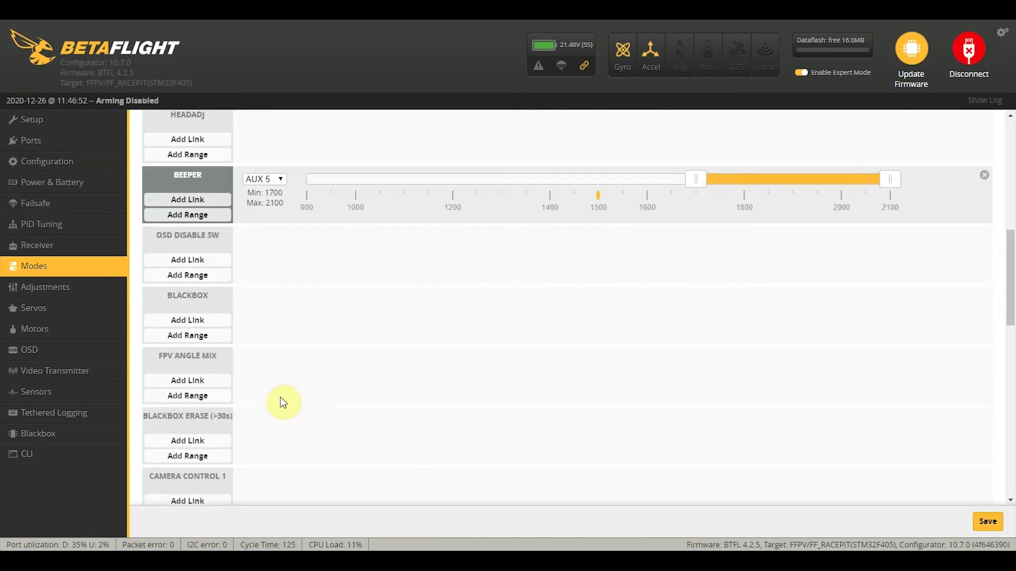
scroll(259, 276, "up", 5)
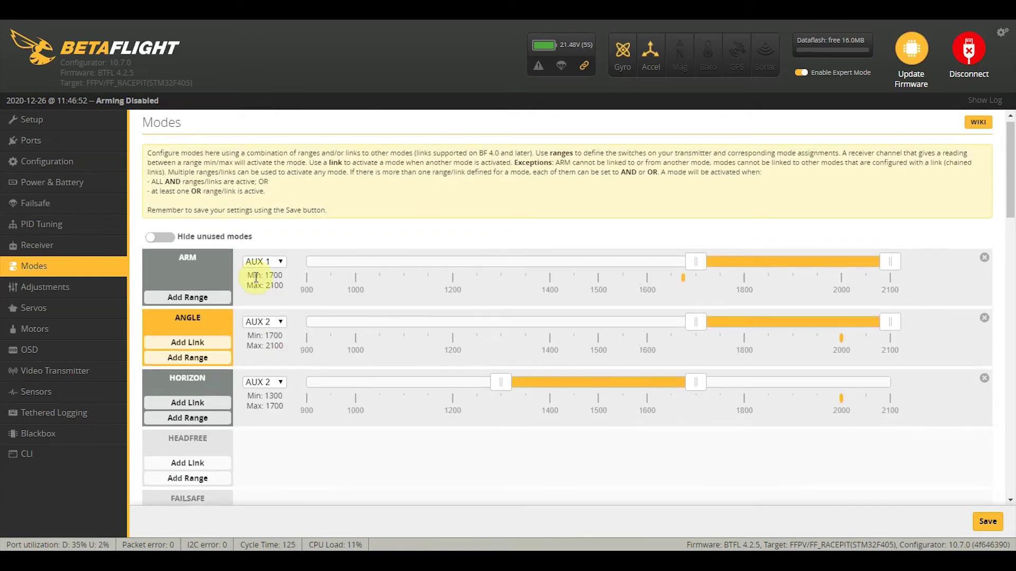
scroll(256, 266, "down", 3)
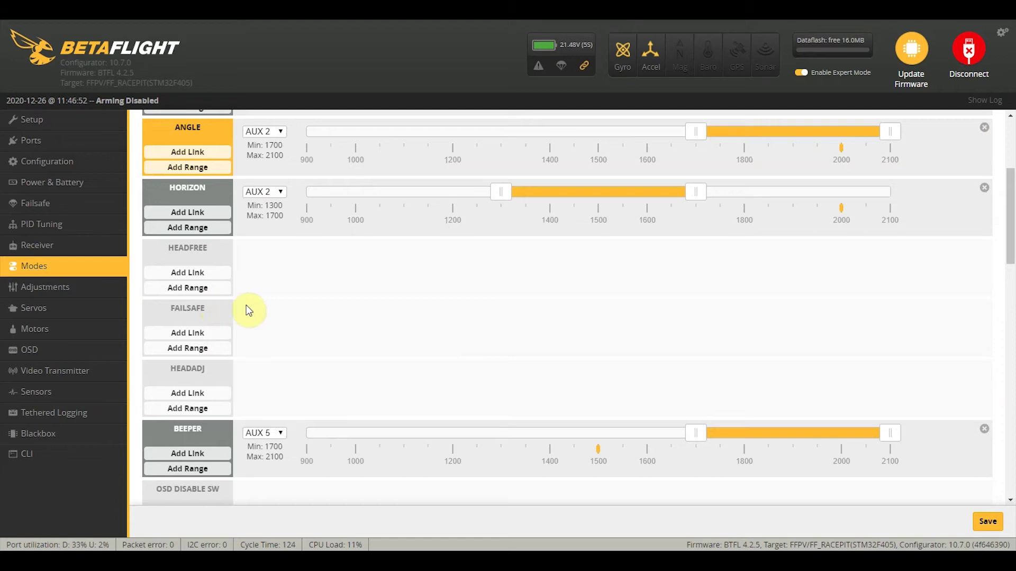
scroll(288, 303, "down", 3)
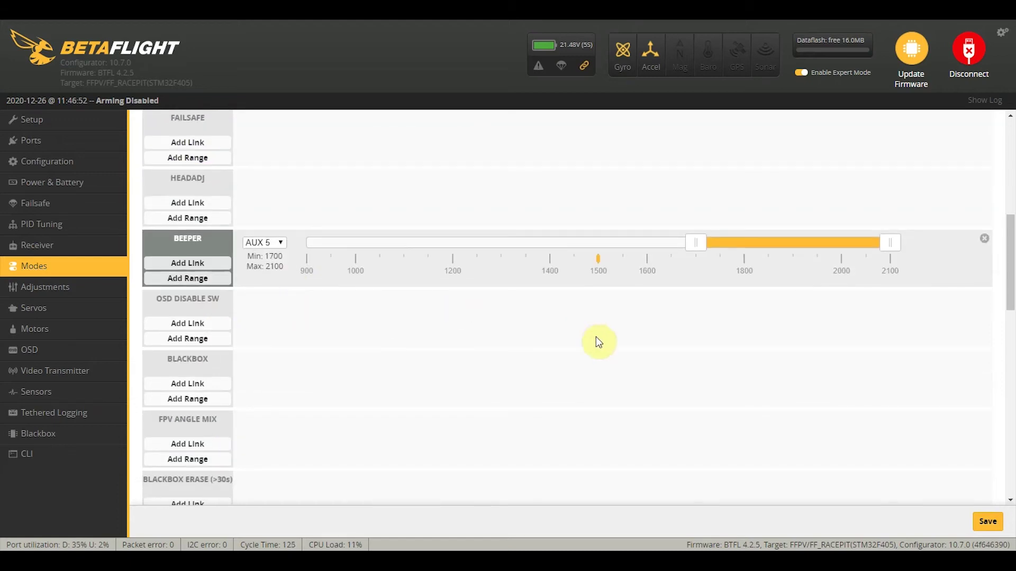
left_click_drag(1009, 290, 1008, 236)
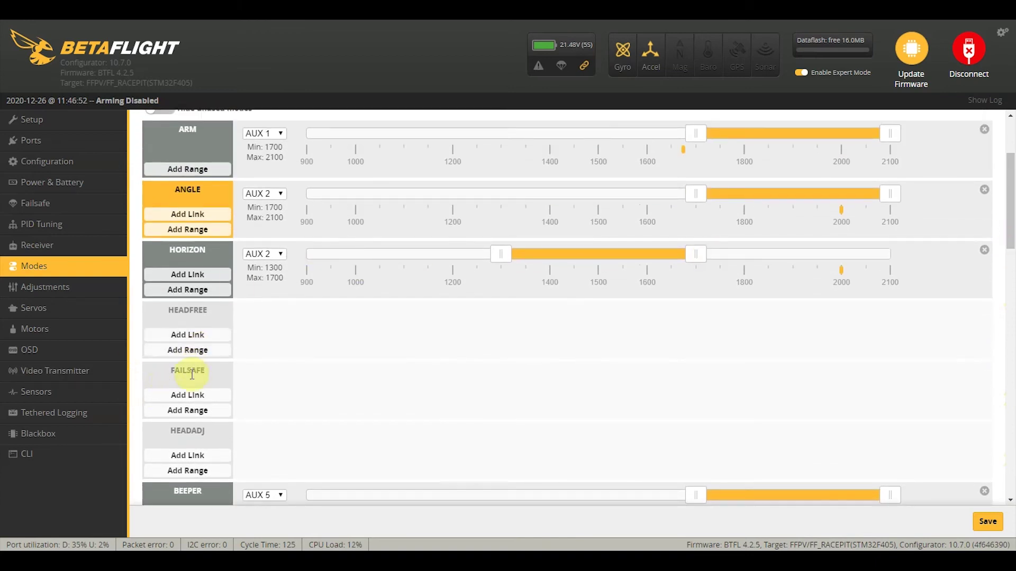
Add a range to the FAILSAFE mode and open its AUX channel selection
left_click(188, 411)
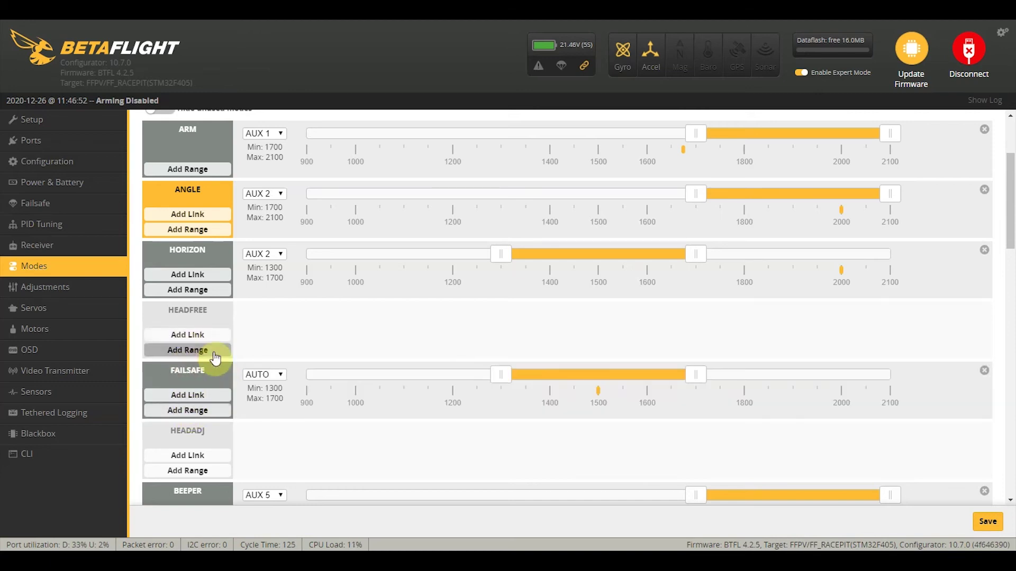
left_click(259, 374)
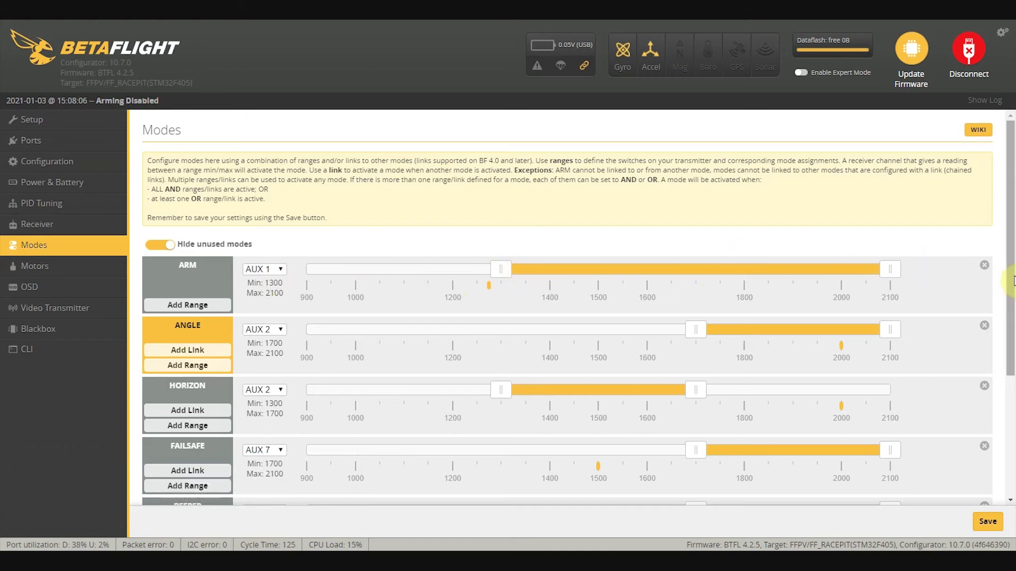
Review the channel ranges of the active modes, and with Expert Mode enabled open the Adjustments page
left_click_drag(1012, 270, 1011, 347)
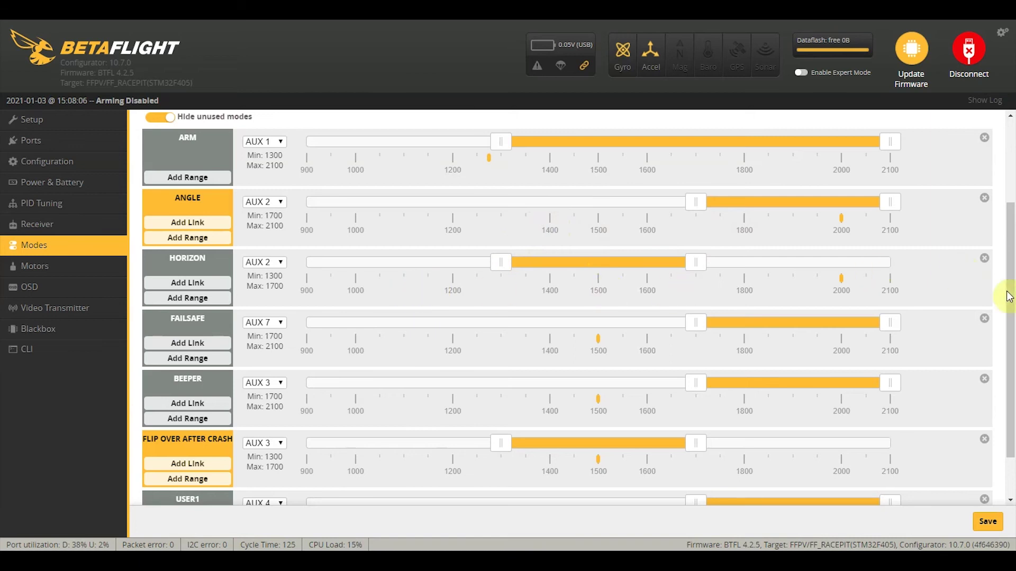
left_click_drag(1009, 295, 1009, 304)
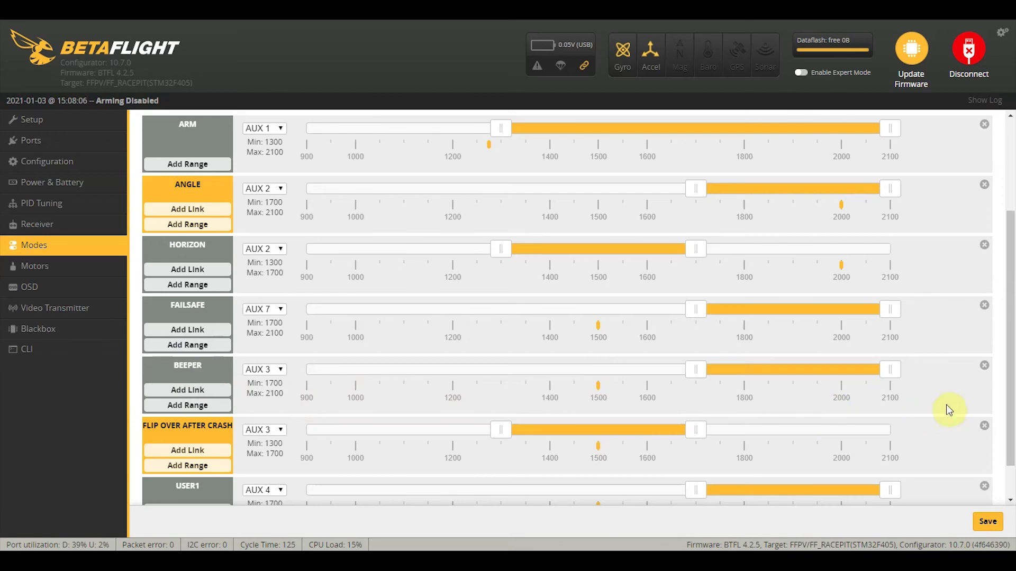
left_click_drag(1011, 404, 1013, 444)
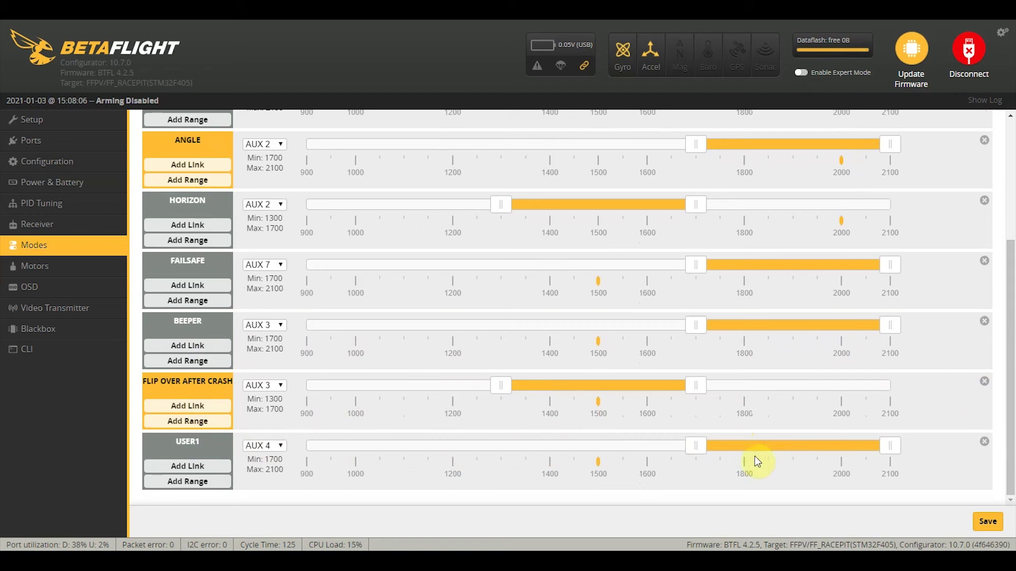
left_click_drag(1010, 440, 1011, 437)
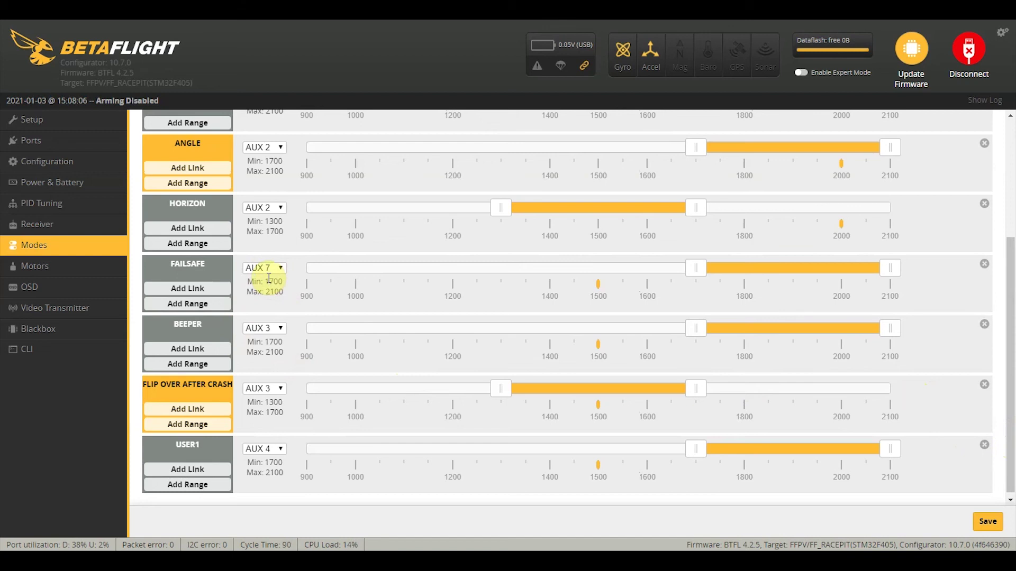
left_click(801, 74)
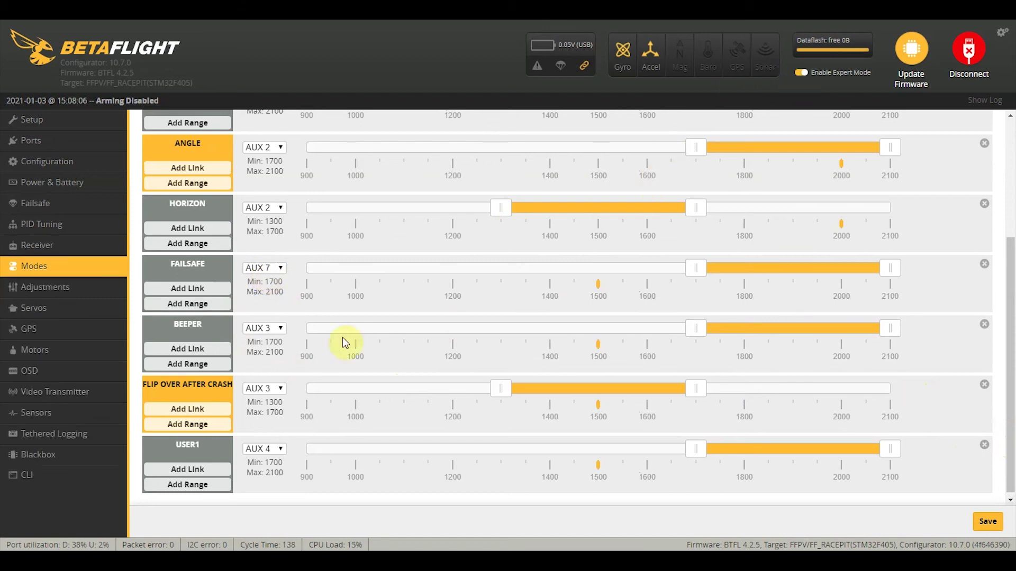
left_click(55, 287)
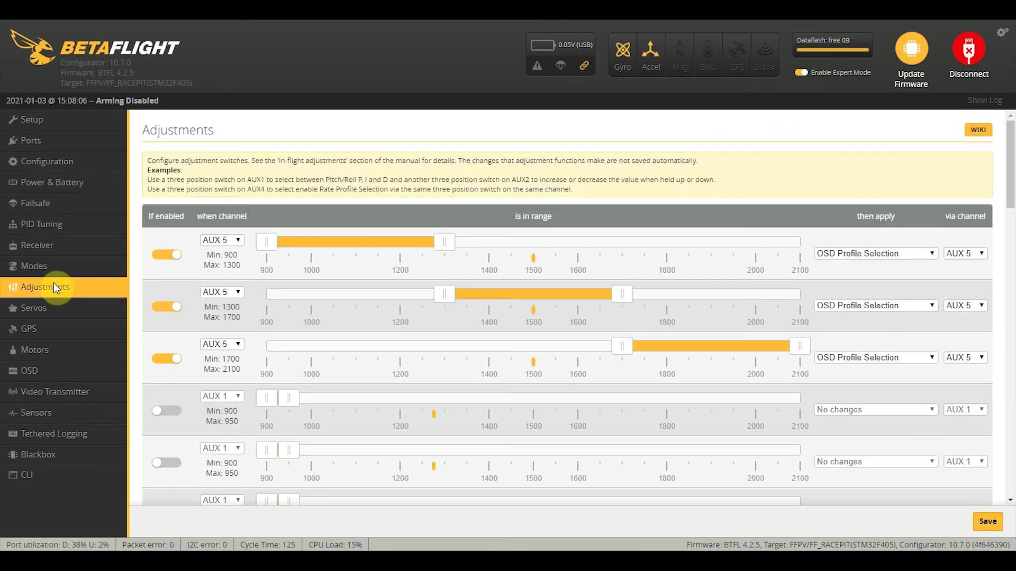